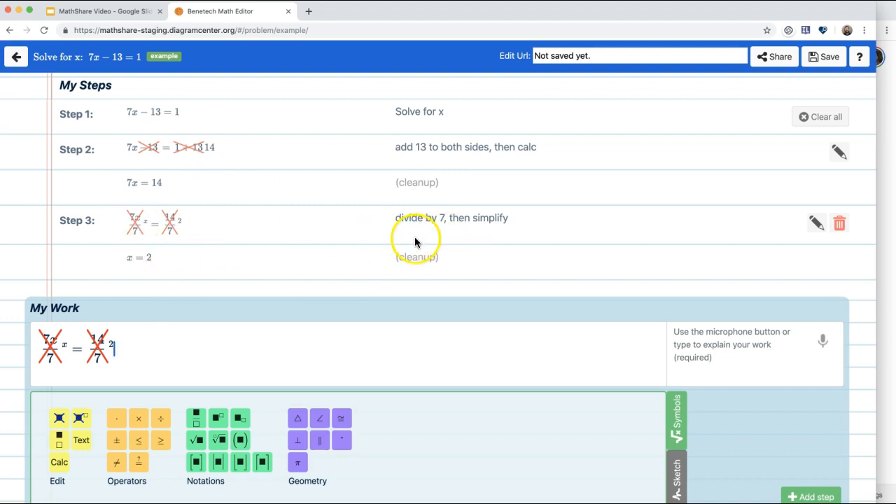
Step: Leave the example, view the first "Find the product" problem in the editor, and return to the problem list
click(16, 57)
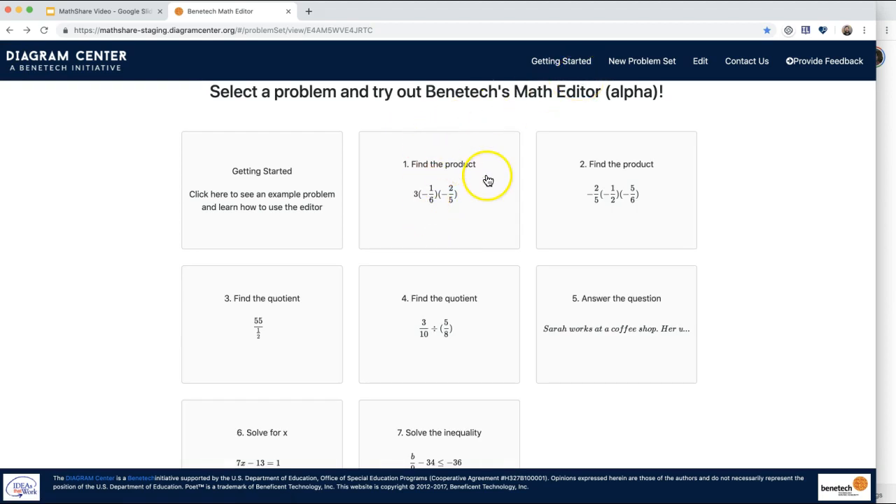
click(452, 235)
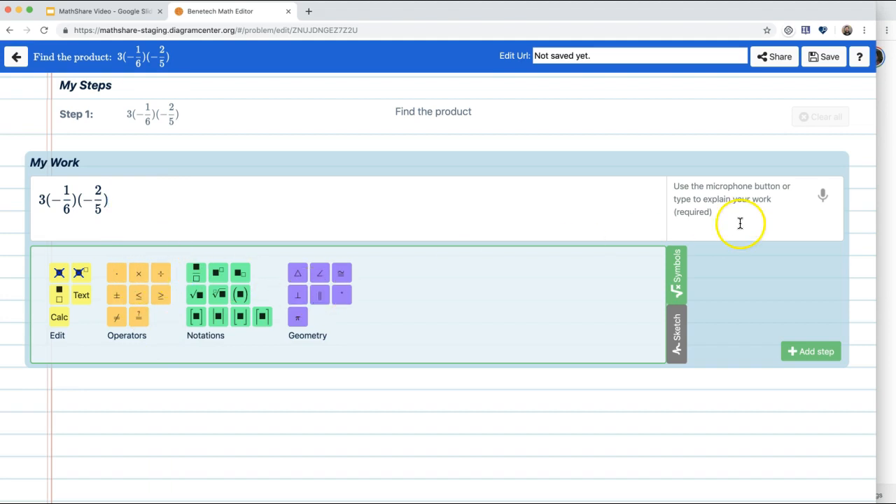
click(16, 57)
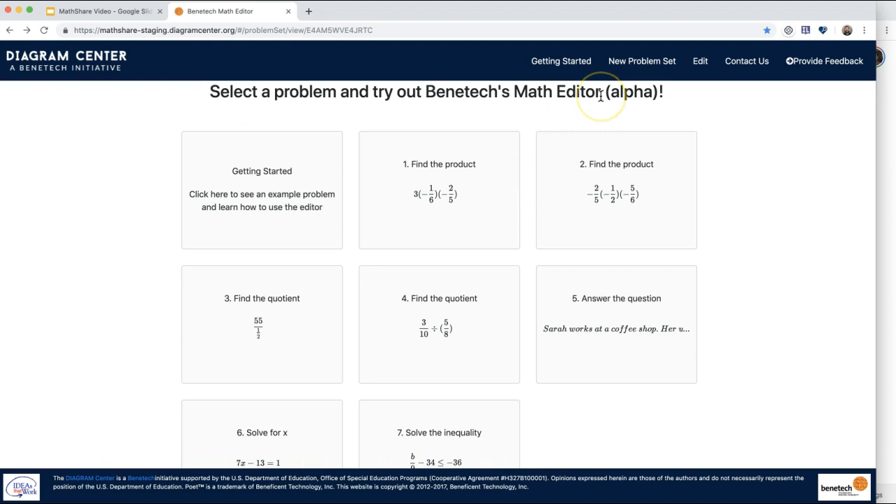
Step: Start a new problem set with only the Edit, Operators and Notations palettes available, leaving out Geometry
click(640, 64)
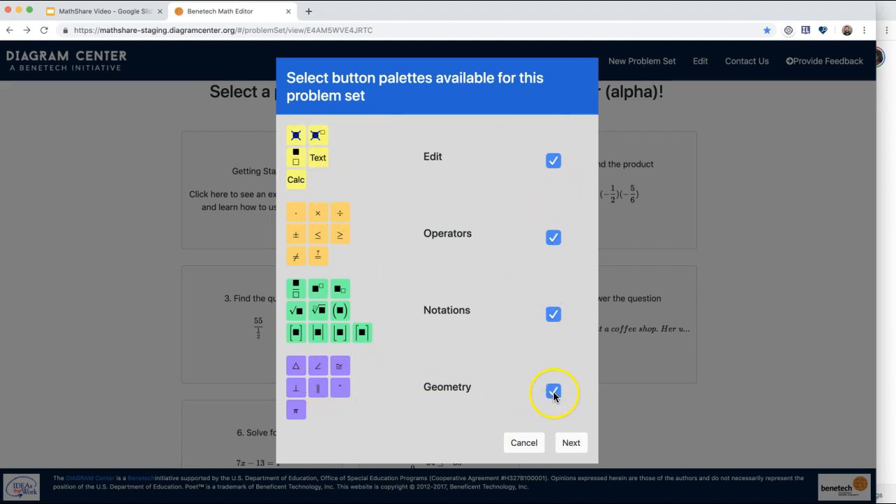
click(572, 446)
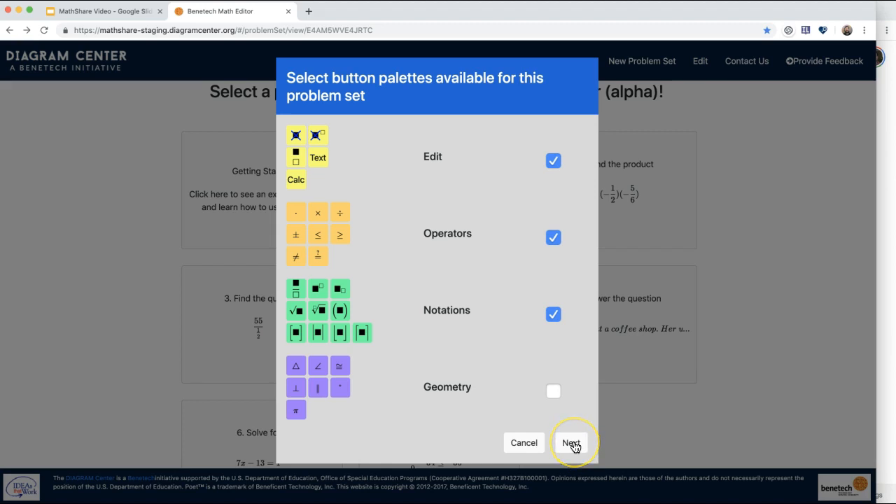
click(572, 446)
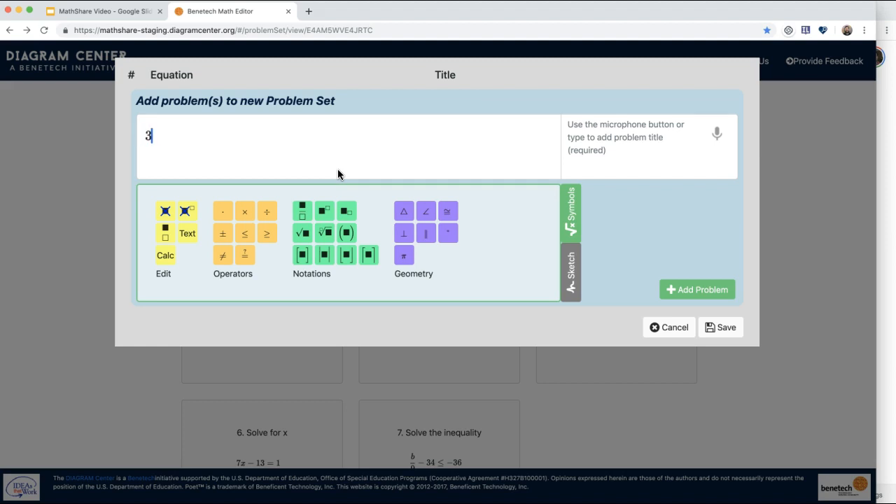
Step: Add the problem 3x = 10 with the title "find x" to the new problem set
click(574, 135)
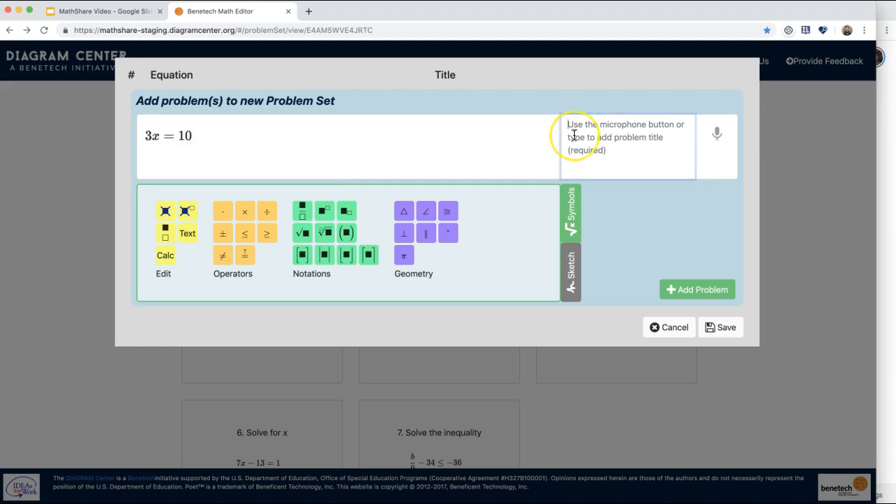
text(find x)
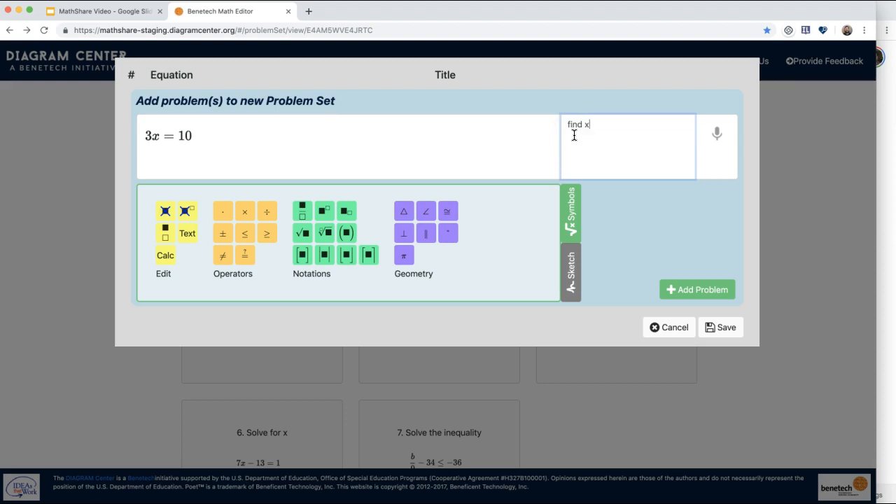
click(691, 290)
Step: Add a second problem, 19 = 2x, titled "find x", with the sketch area opened and left blank
click(340, 170)
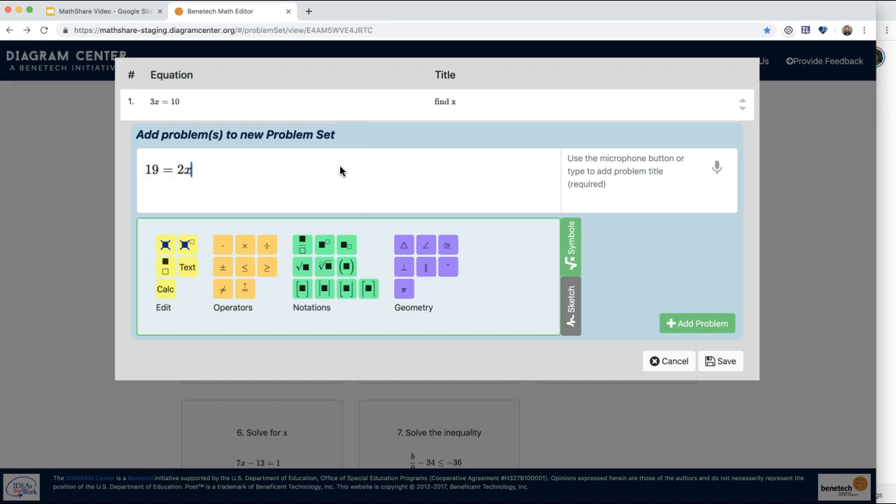
key(Tab)
text(fin)
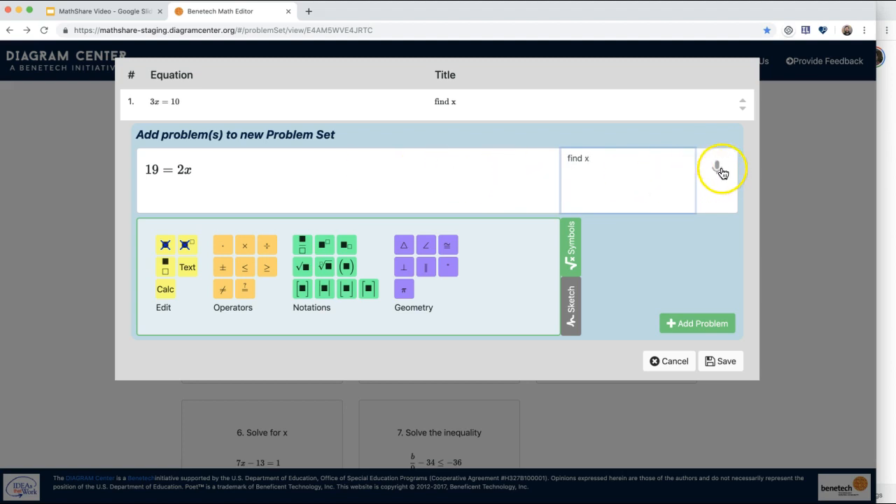
click(580, 306)
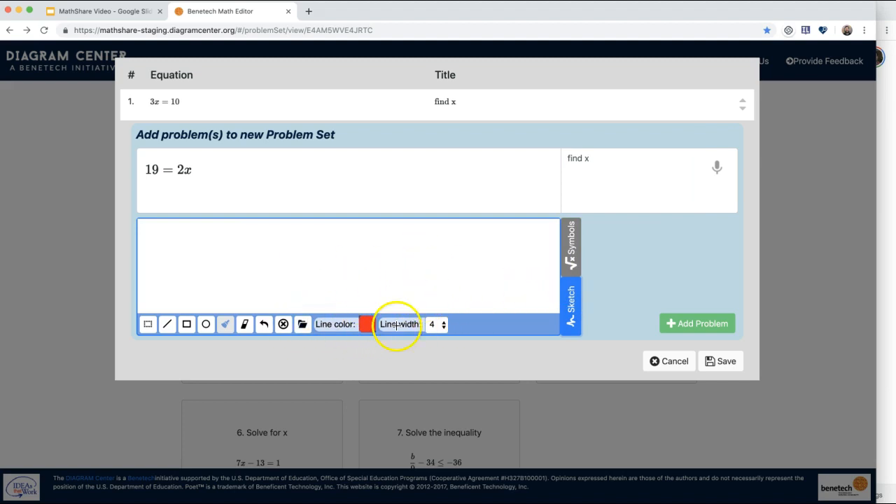
click(692, 332)
Step: Save the problem set and copy its share link
click(724, 396)
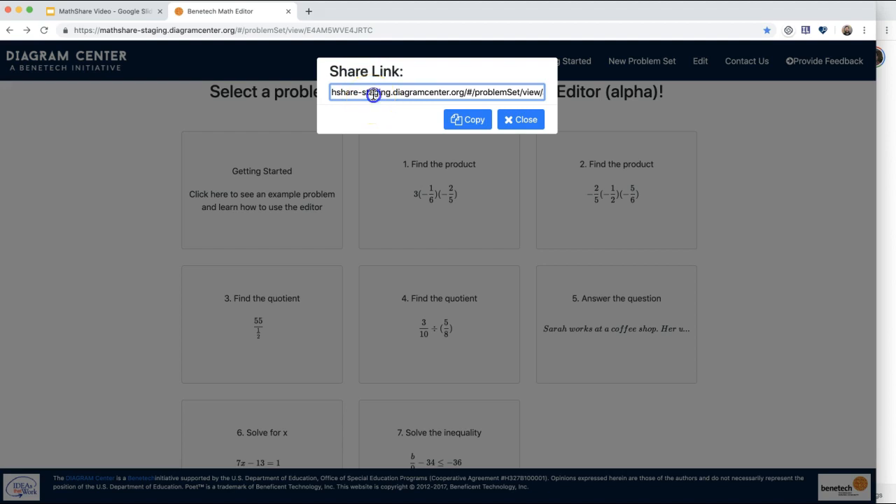
click(373, 96)
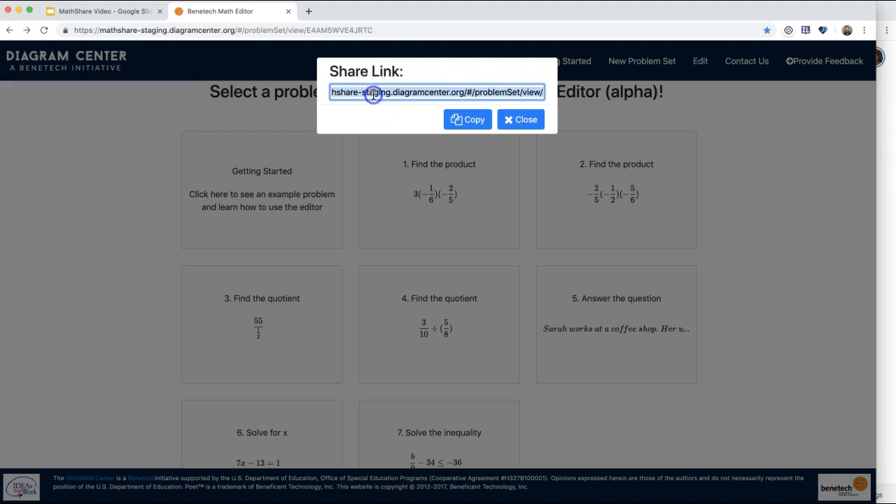
click(462, 127)
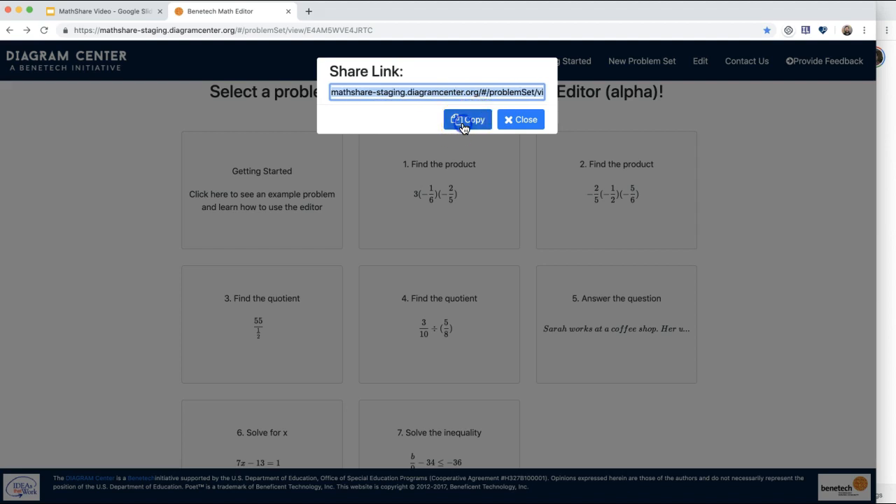
Step: Open the copied problem set link in a new browser tab
click(308, 12)
key(super+v)
key(Return)
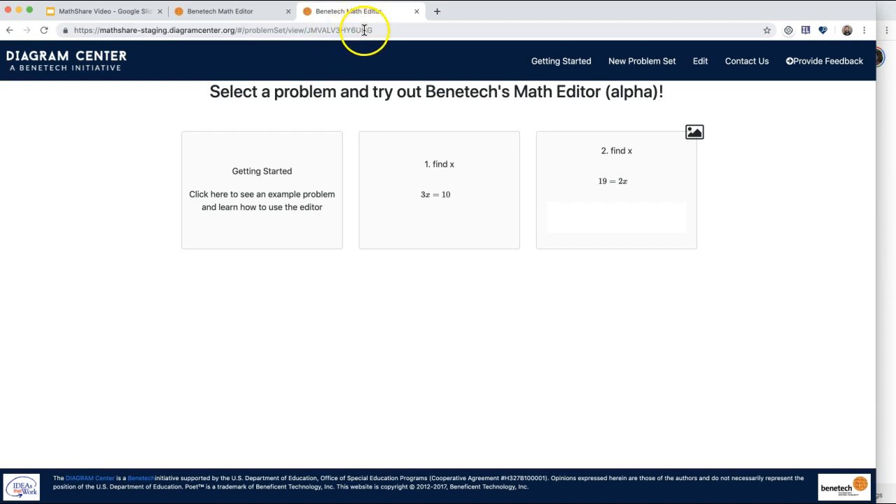
Step: Switch to the other browser window and open the shared problem set link in a new tab there
click(886, 192)
key(ctrl+t)
key(ctrl+v)
key(Return)
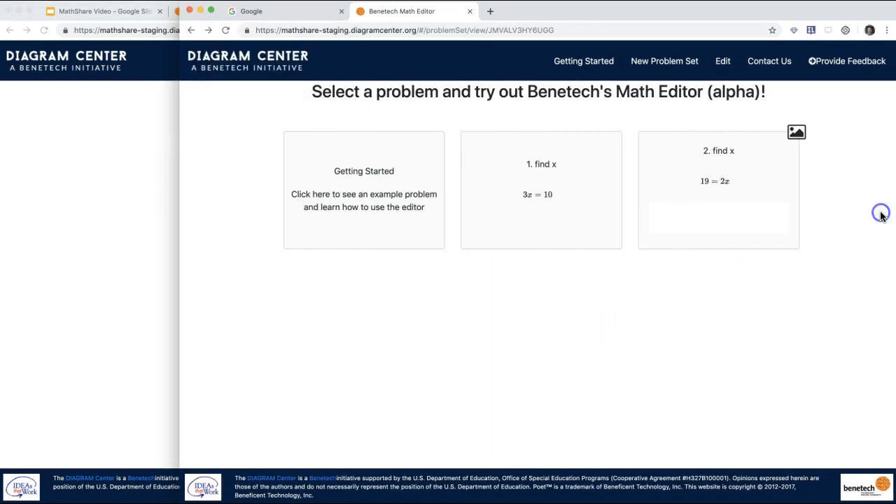
Step: Open the 3x = 10 problem and divide both sides of the work equation by 3
click(538, 171)
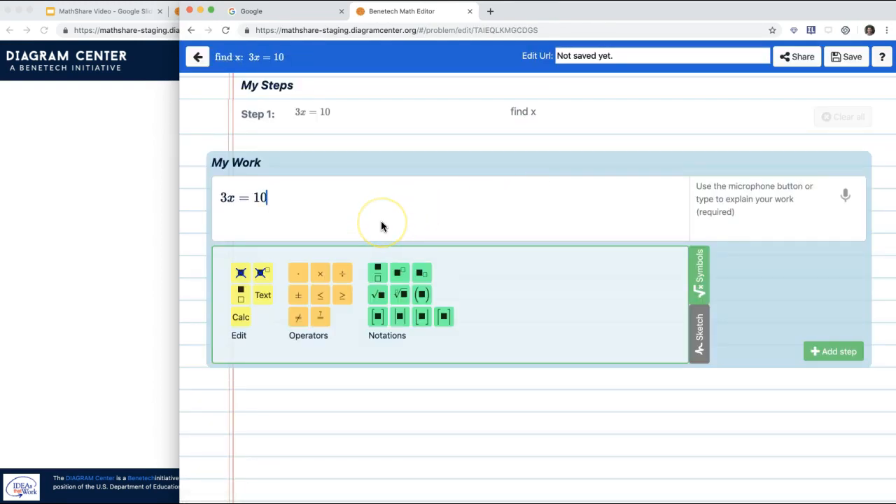
text(/3)
click(233, 201)
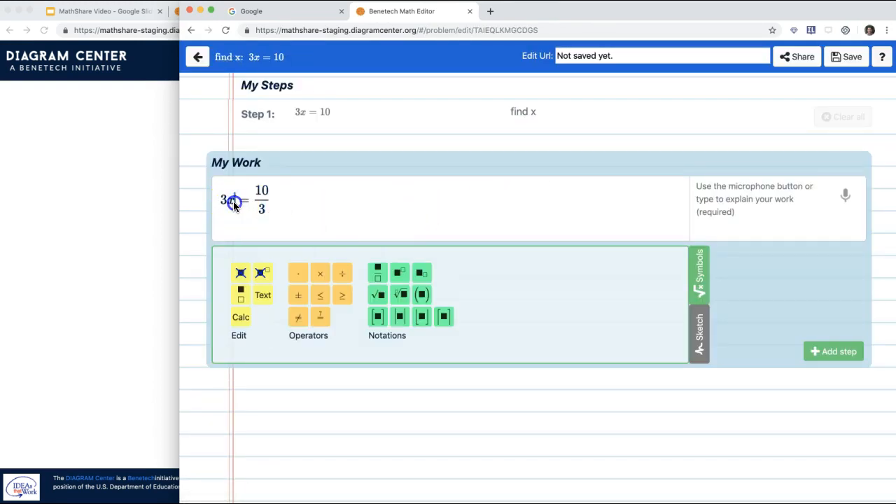
text(/3)
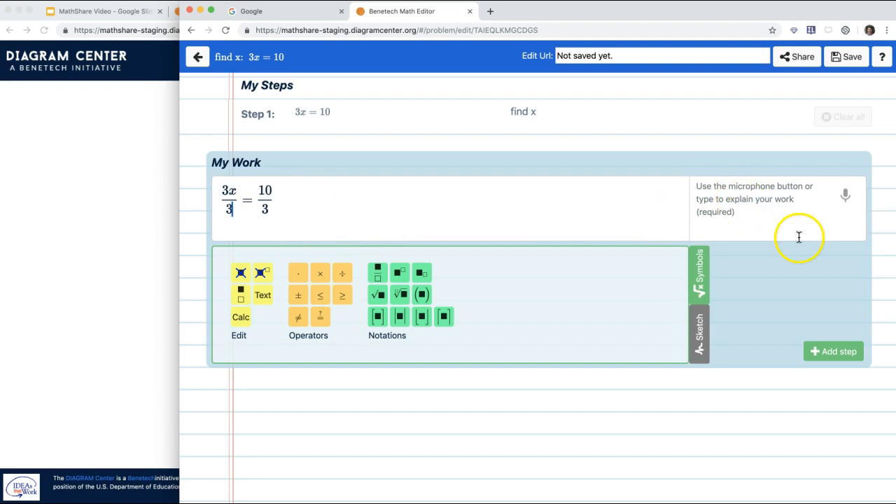
Step: Explain the work as "divide by 3" and add it as a solution step
click(830, 351)
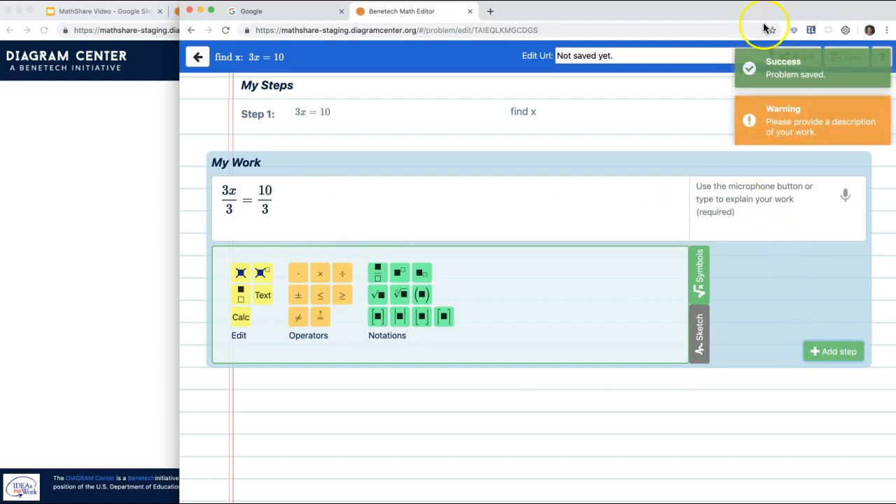
click(720, 201)
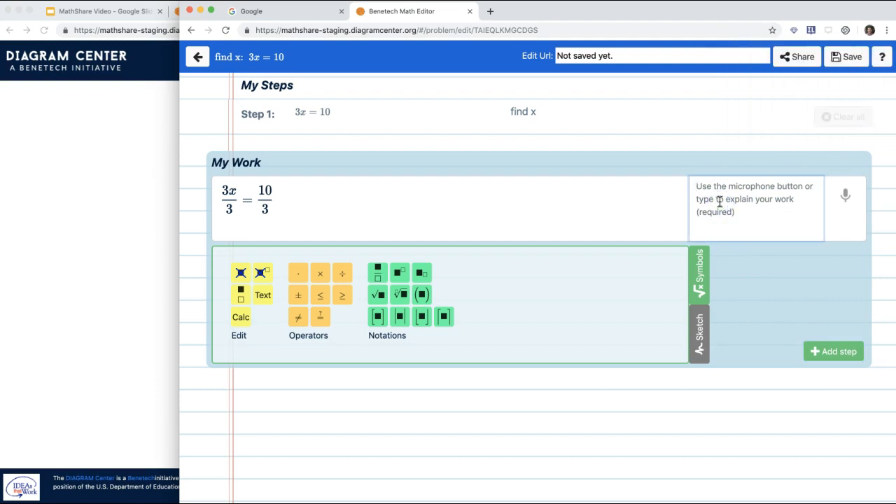
text(divide by 3)
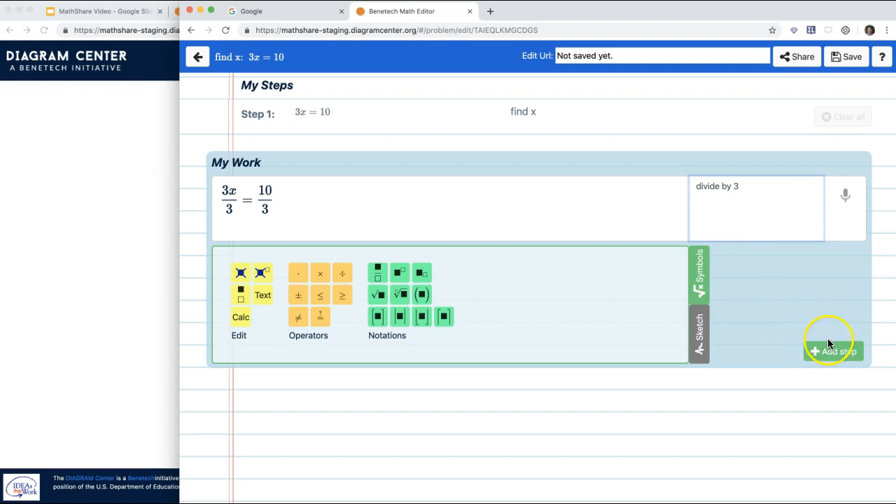
click(829, 345)
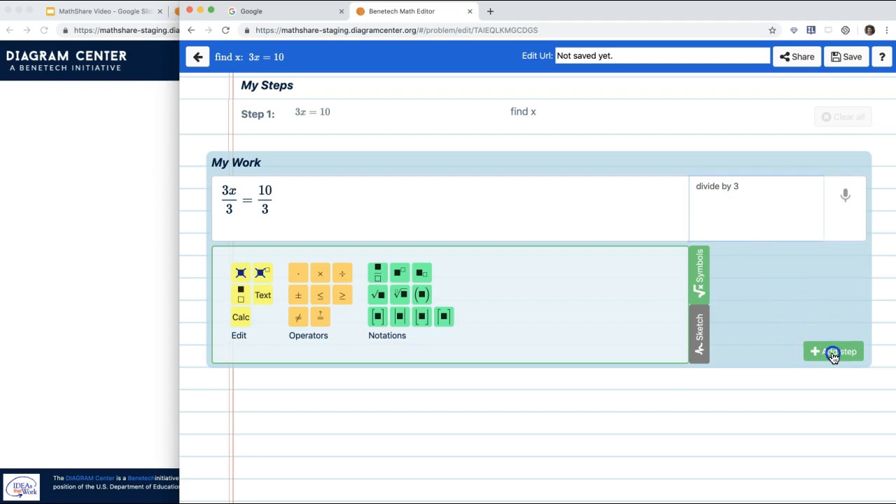
Step: Save the worked problem and copy its edit URL
click(849, 60)
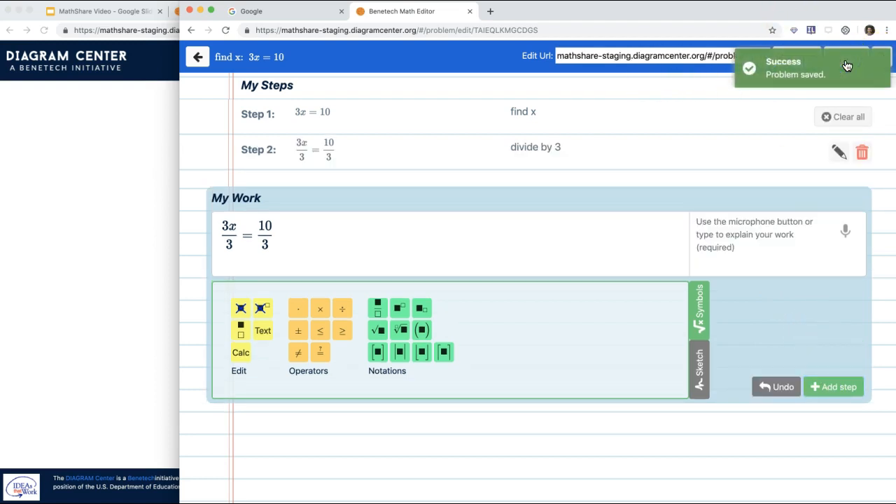
click(653, 53)
click(628, 50)
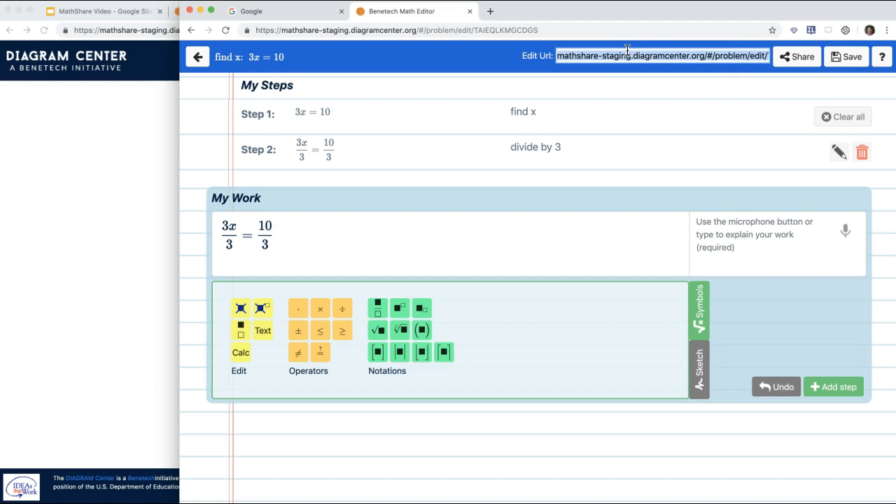
triple_click(585, 56)
right_click(586, 56)
click(607, 77)
Step: Switch back to the first browser window and open the copied edit URL in a new tab
click(129, 206)
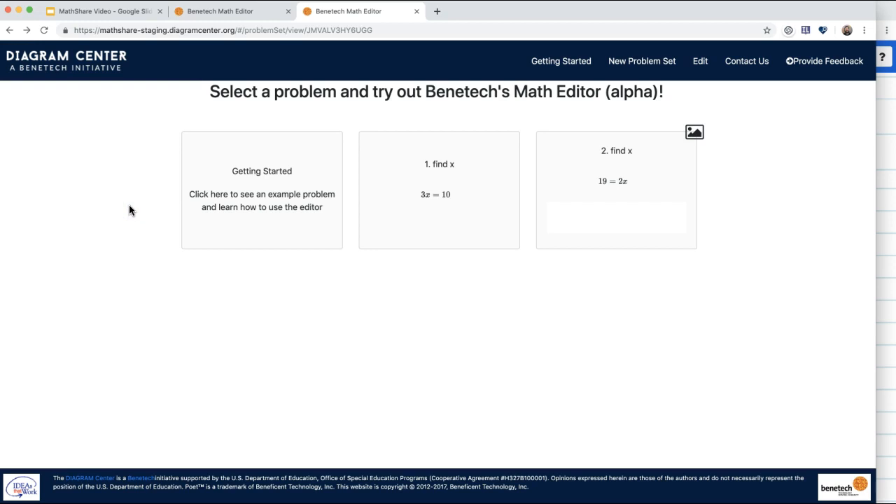
key(ctrl+t)
key(ctrl+v)
key(Return)
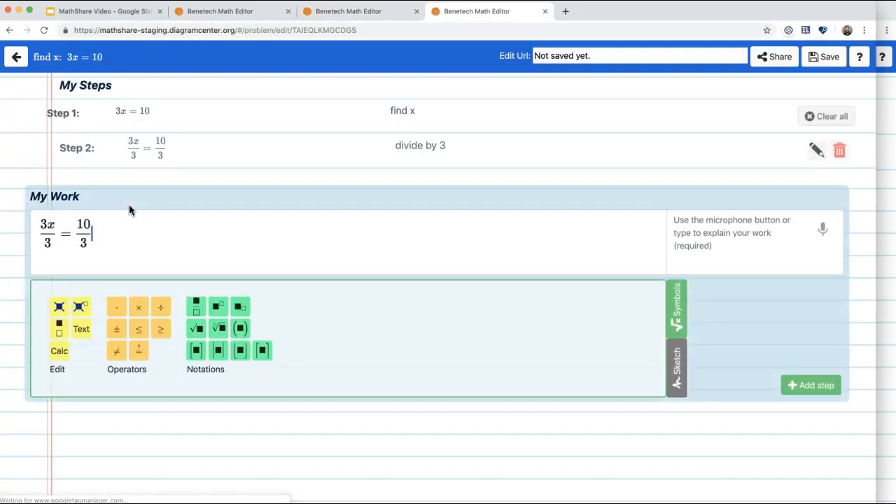